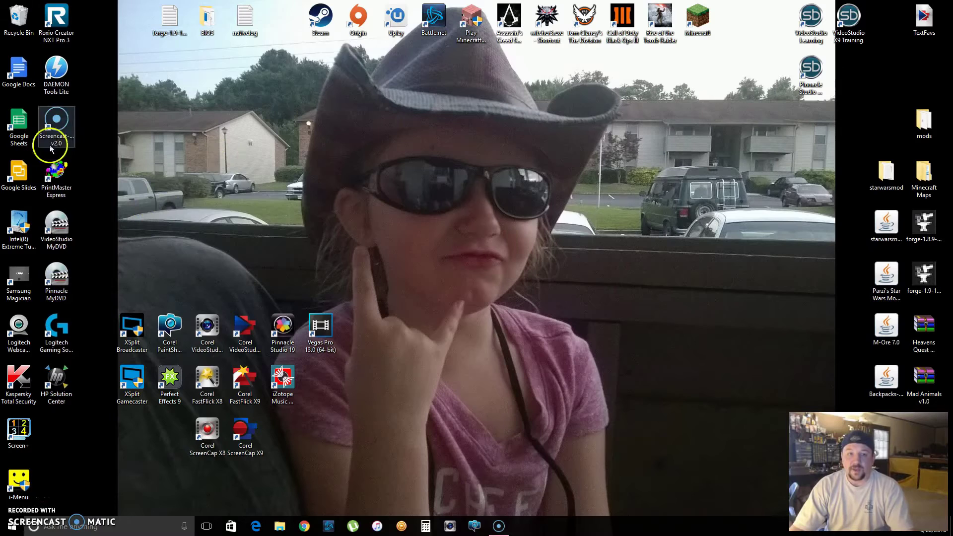
# - Open the desktop right-click menu and dismiss it without changing anything
pyautogui.rightClick(198, 148)
pyautogui.moveTo(276, 171)
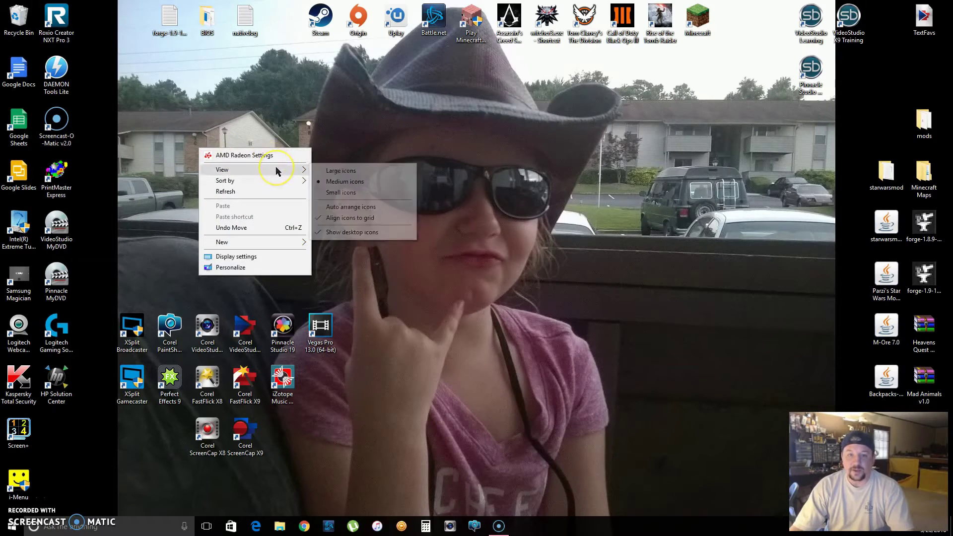
pyautogui.moveTo(308, 167)
pyautogui.mouseDown()
pyautogui.moveTo(360, 182)
pyautogui.moveTo(318, 180)
pyautogui.mouseUp()
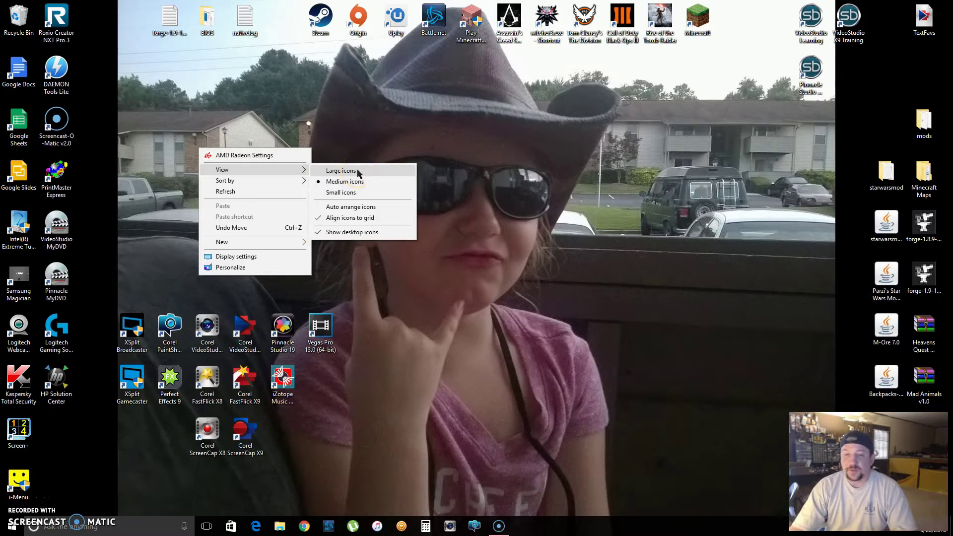
pyautogui.click(439, 197)
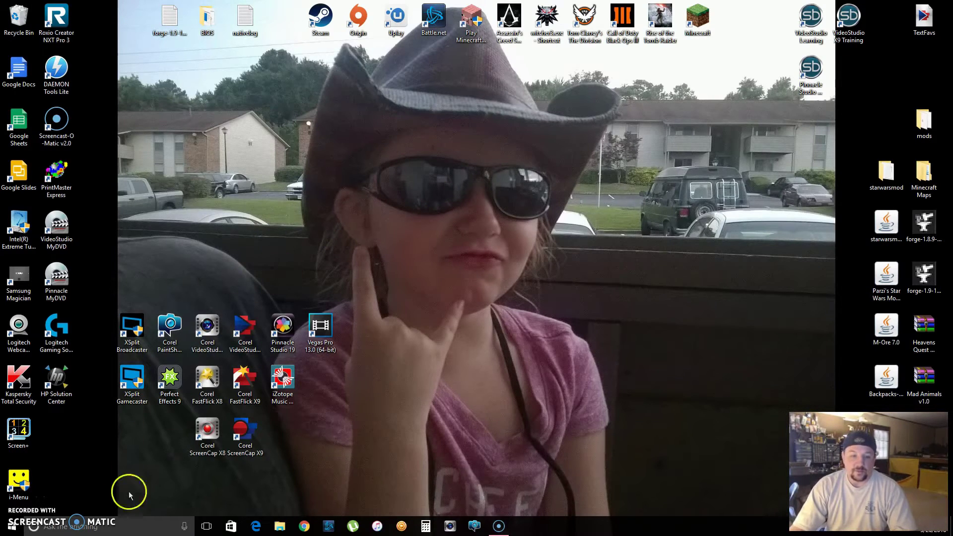
# - Open Mouse Properties via Control Panel > Hardware and Sound, close Control Panel, and show the Pointers tab
pyautogui.rightClick(12, 529)
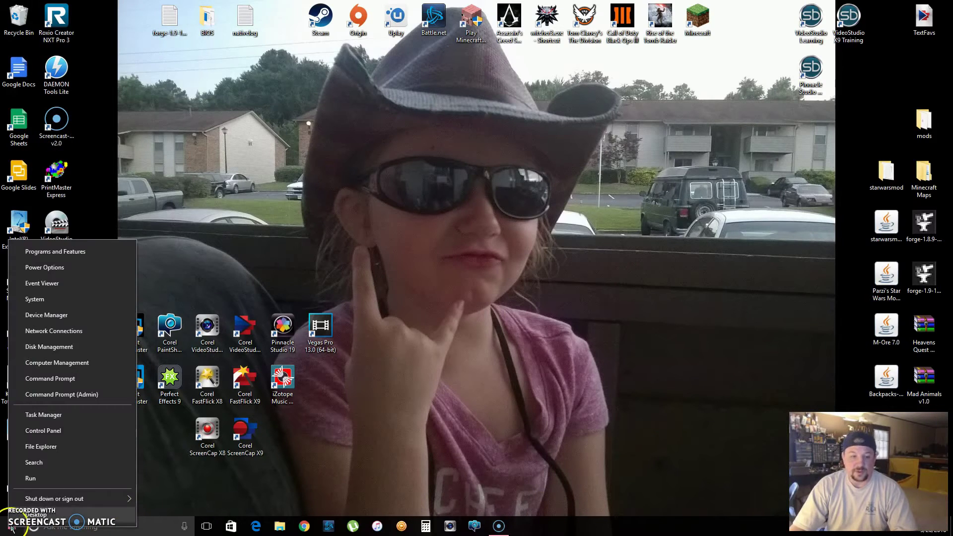
pyautogui.click(66, 435)
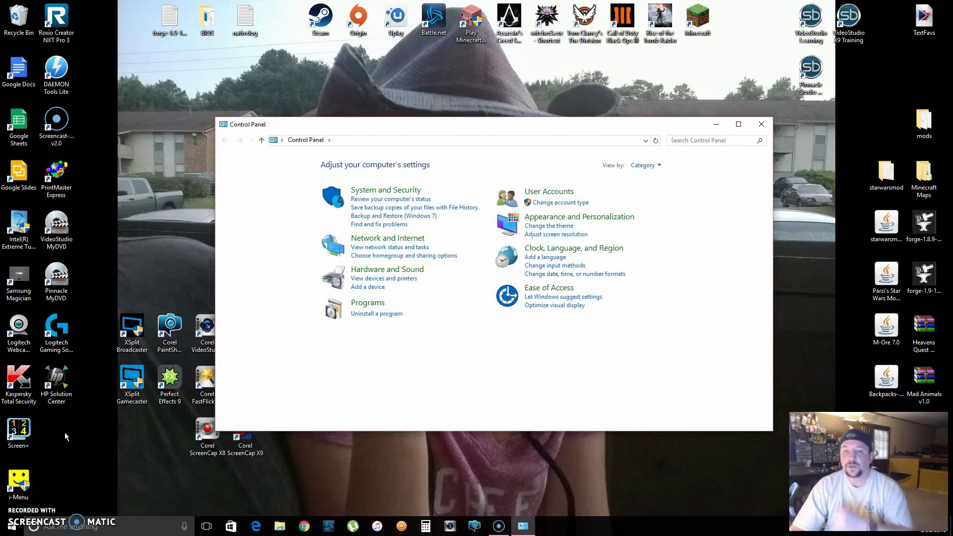
pyautogui.click(368, 270)
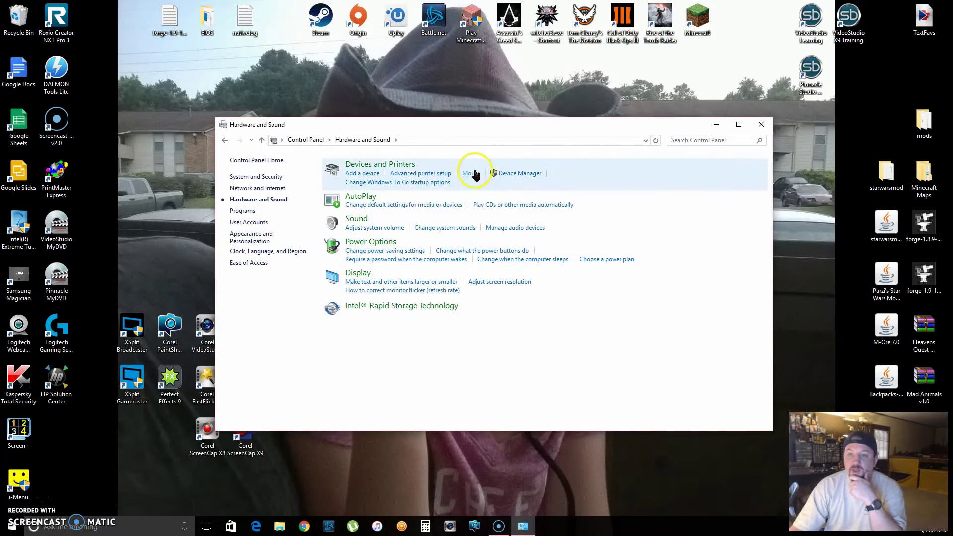
pyautogui.click(472, 173)
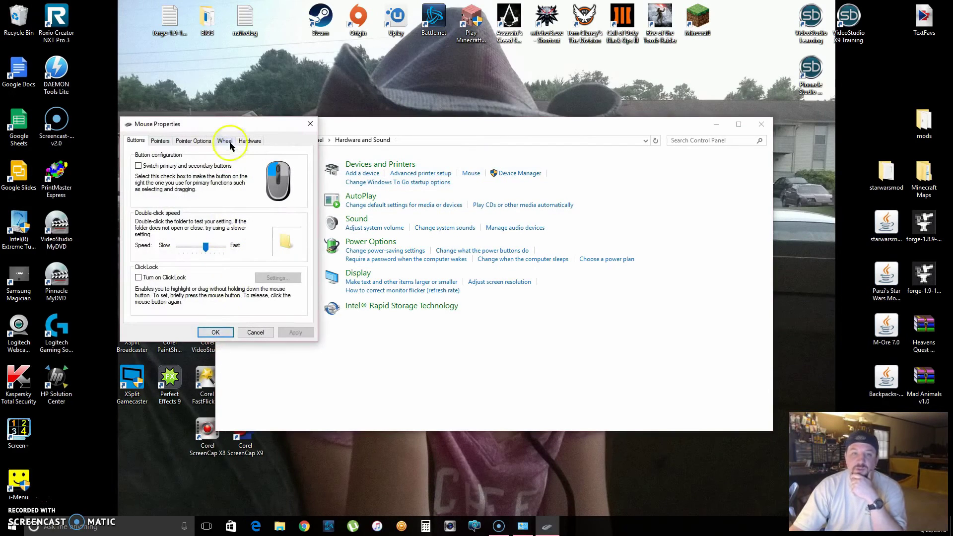
pyautogui.moveTo(157, 124); pyautogui.dragTo(379, 100)
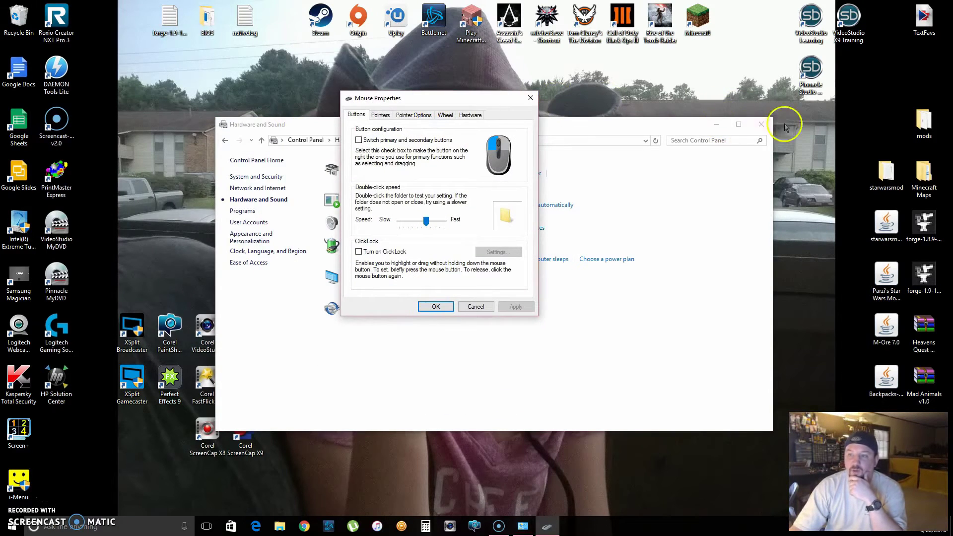
pyautogui.click(760, 124)
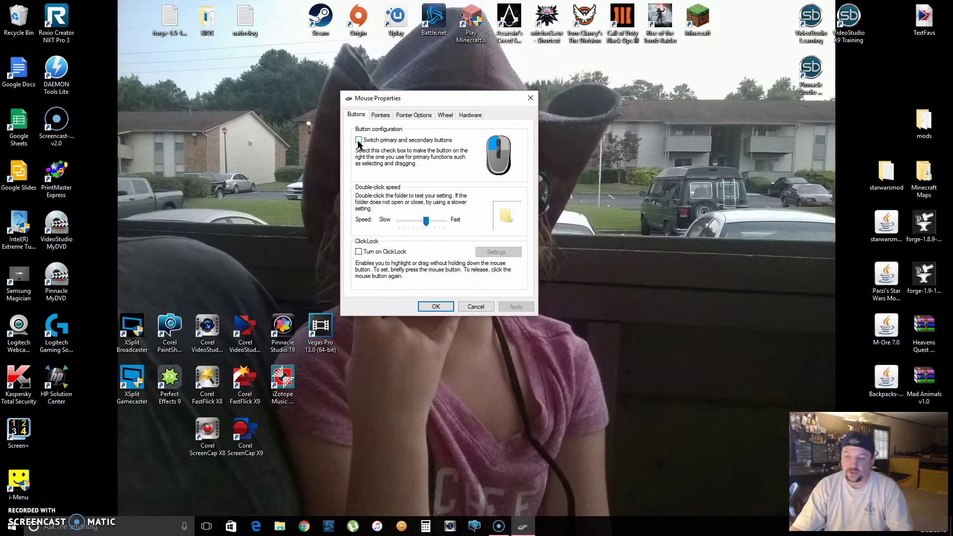
pyautogui.click(384, 119)
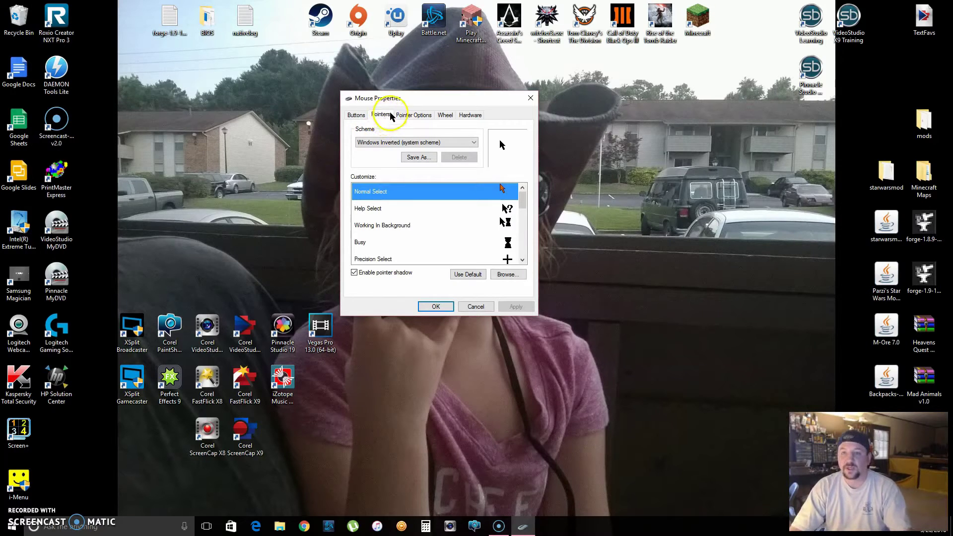
# - Pick Windows Inverted (extra large) (system scheme) from the pointer Scheme list
pyautogui.click(468, 143)
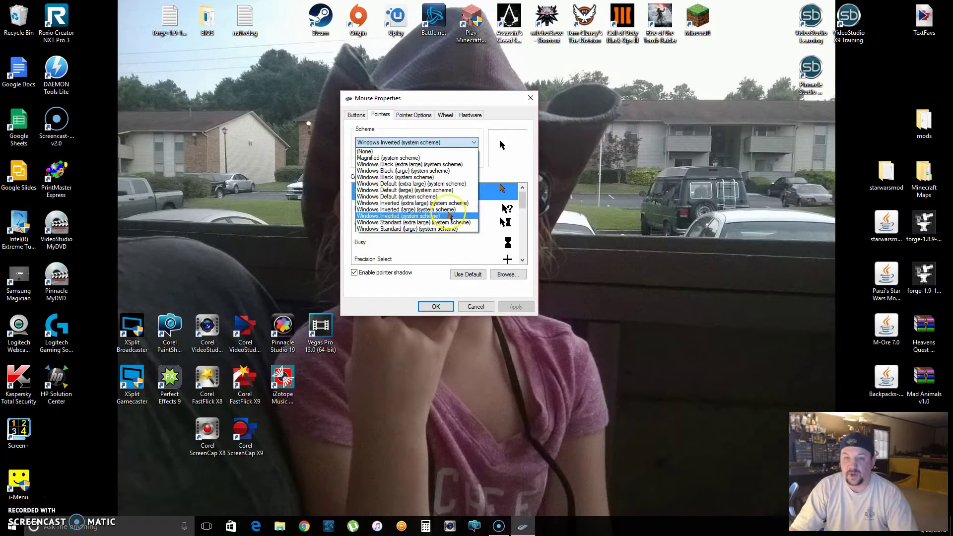
pyautogui.click(420, 219)
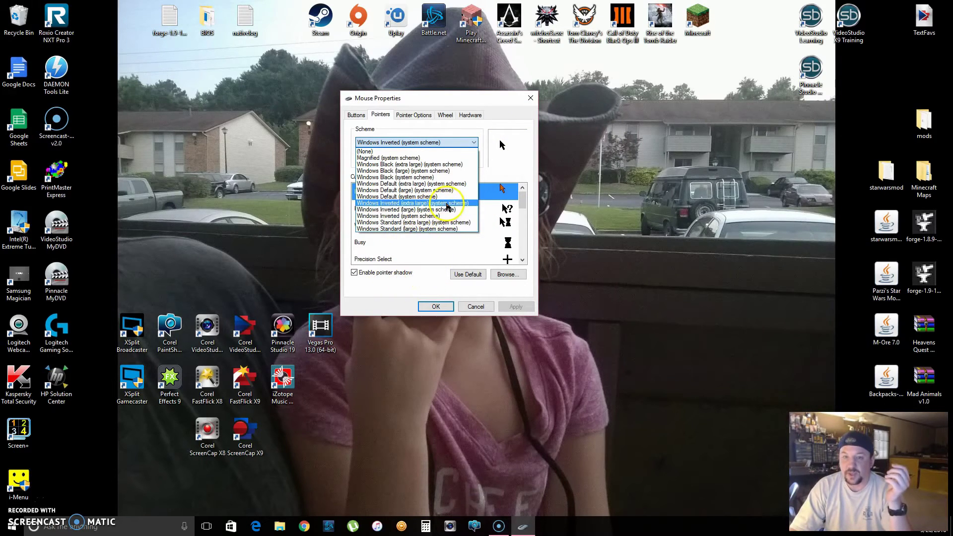
pyautogui.click(428, 203)
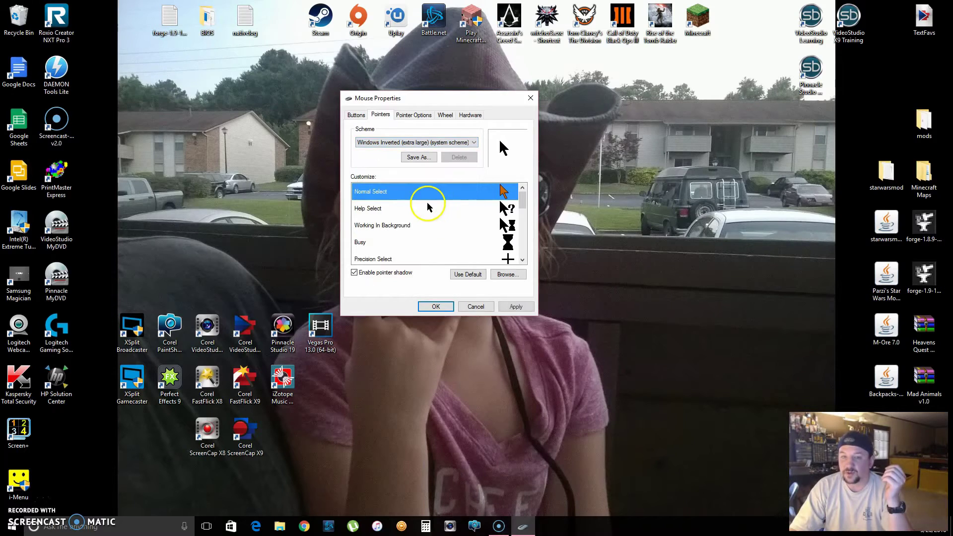
# - Apply Windows Inverted (extra large), then switch to Windows Inverted (large), apply it, and launch Chrome
pyautogui.click(519, 307)
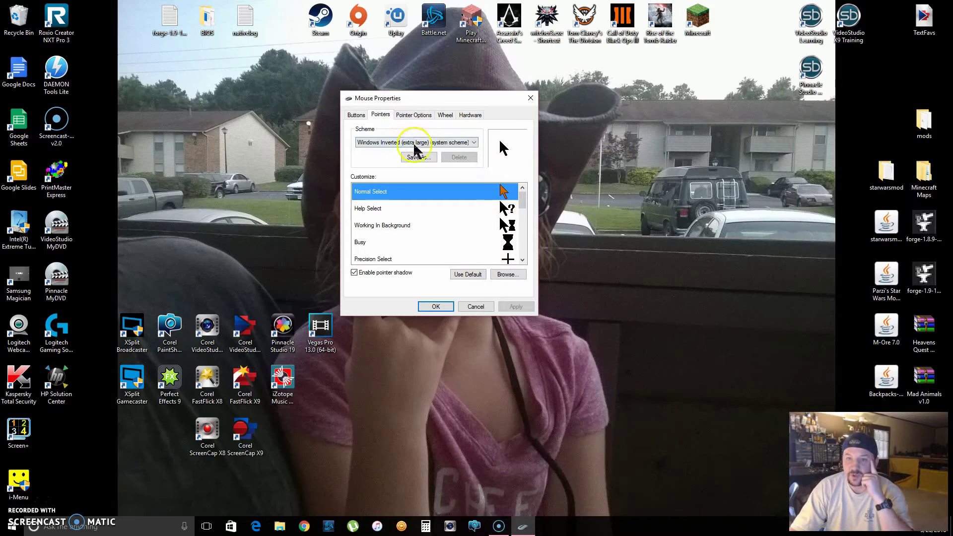
pyautogui.click(471, 143)
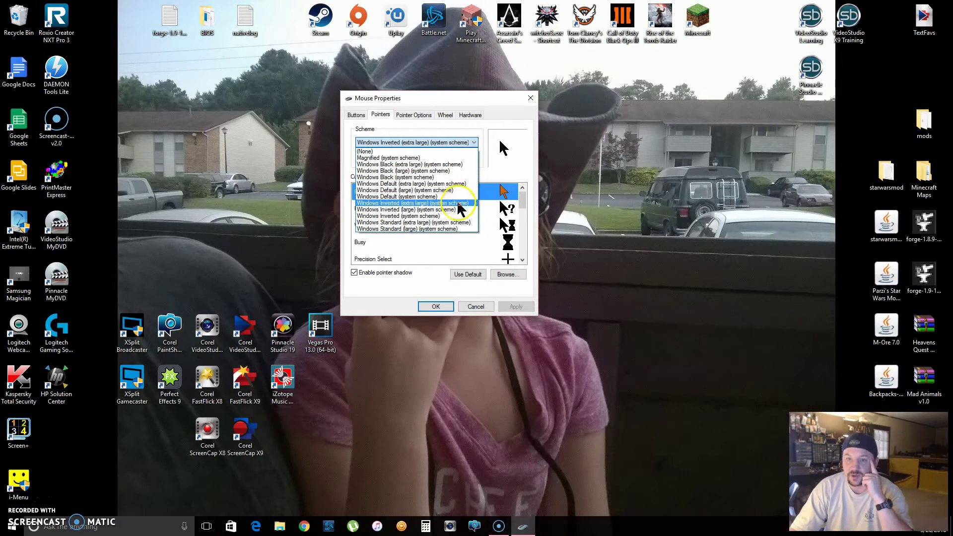
pyautogui.click(457, 208)
pyautogui.click(517, 306)
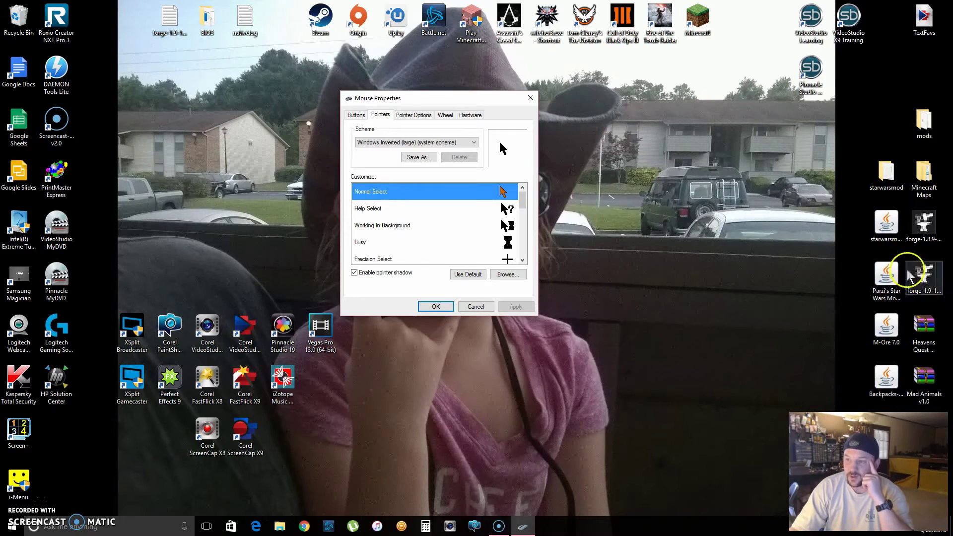
pyautogui.click(305, 525)
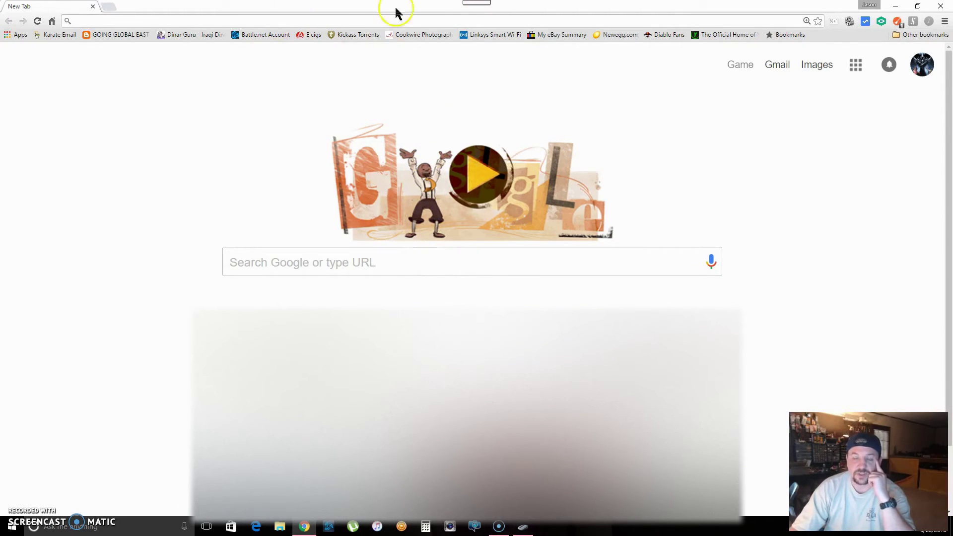
# - Close Chrome, then set the pointer scheme to Windows Inverted (system scheme) and apply it
pyautogui.click(895, 6)
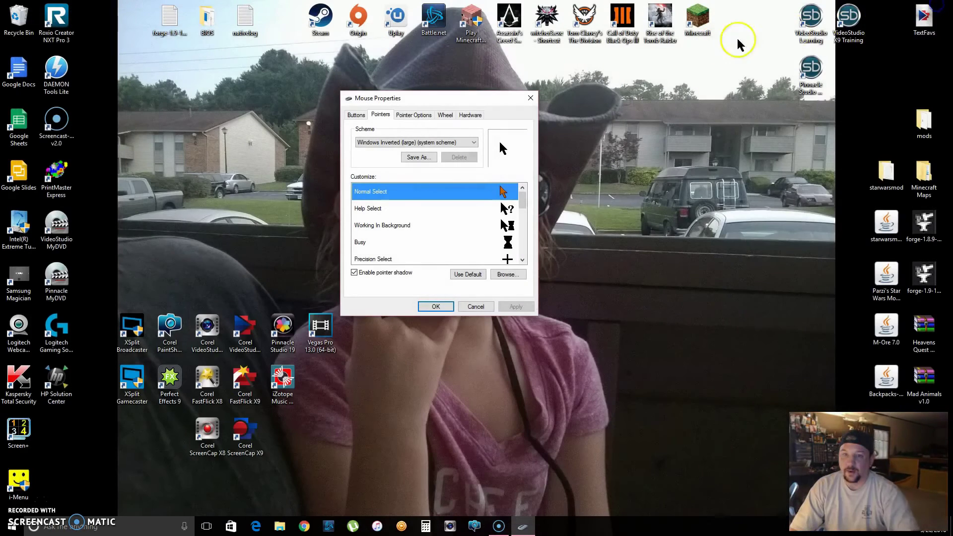
pyautogui.click(451, 144)
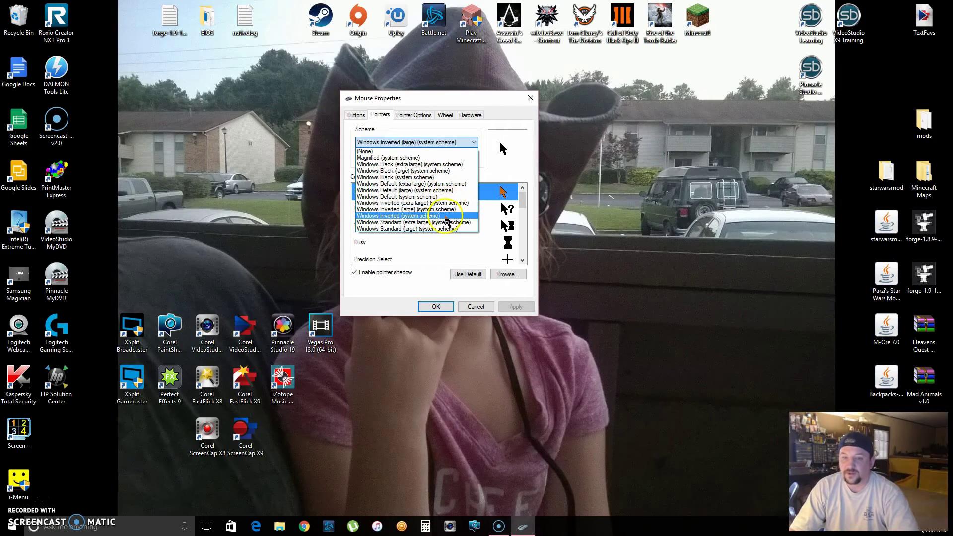
pyautogui.click(448, 216)
pyautogui.click(515, 306)
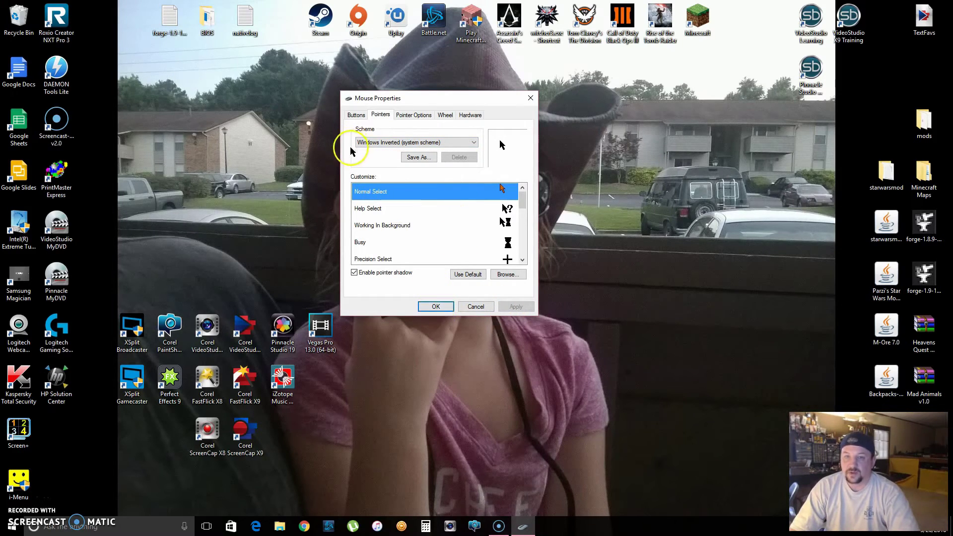
# - Confirm Windows Inverted is still selected and close Mouse Properties with OK
pyautogui.click(445, 143)
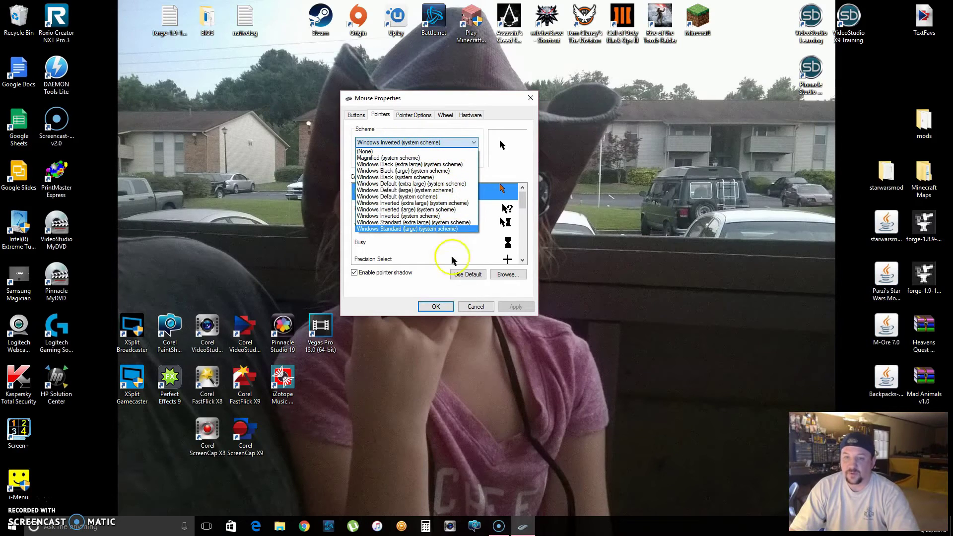
pyautogui.click(475, 307)
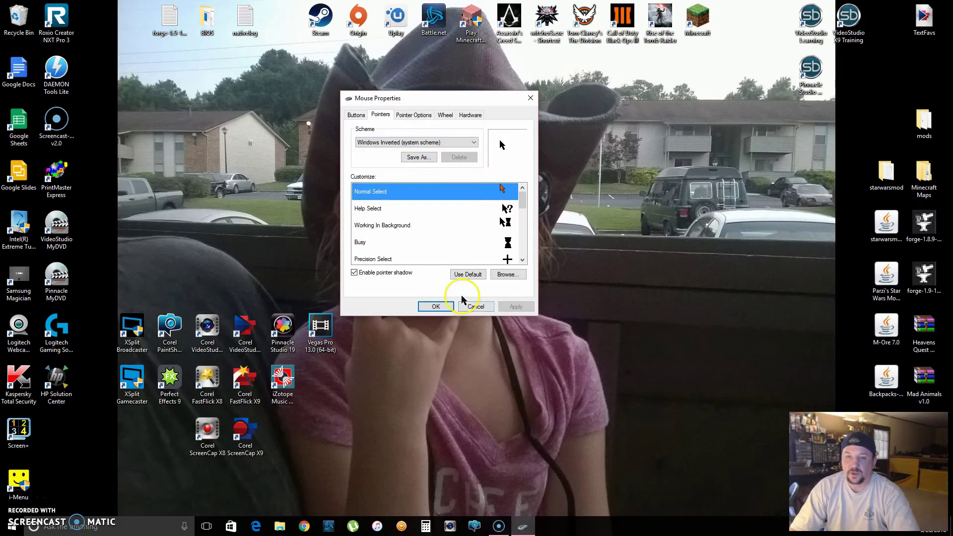
pyautogui.click(437, 306)
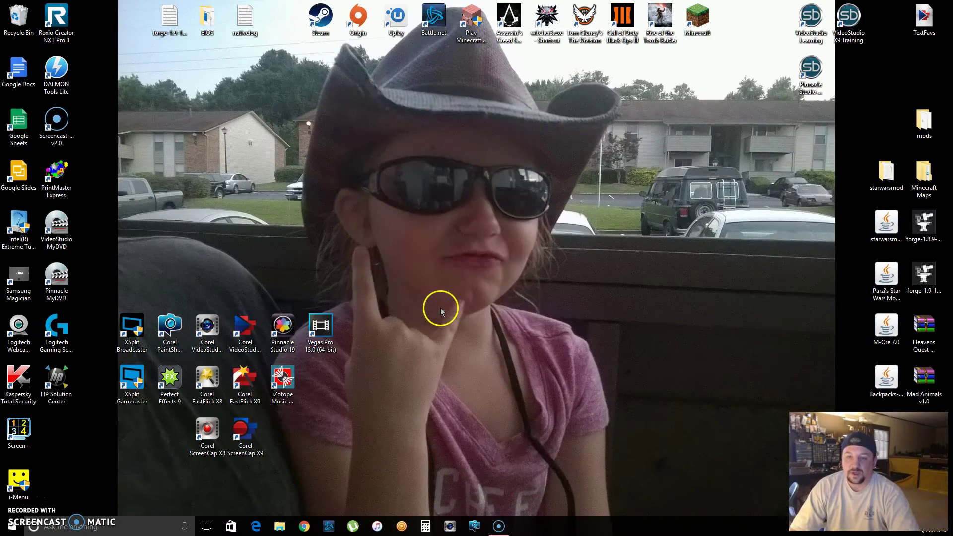
pyautogui.rightClick(263, 171)
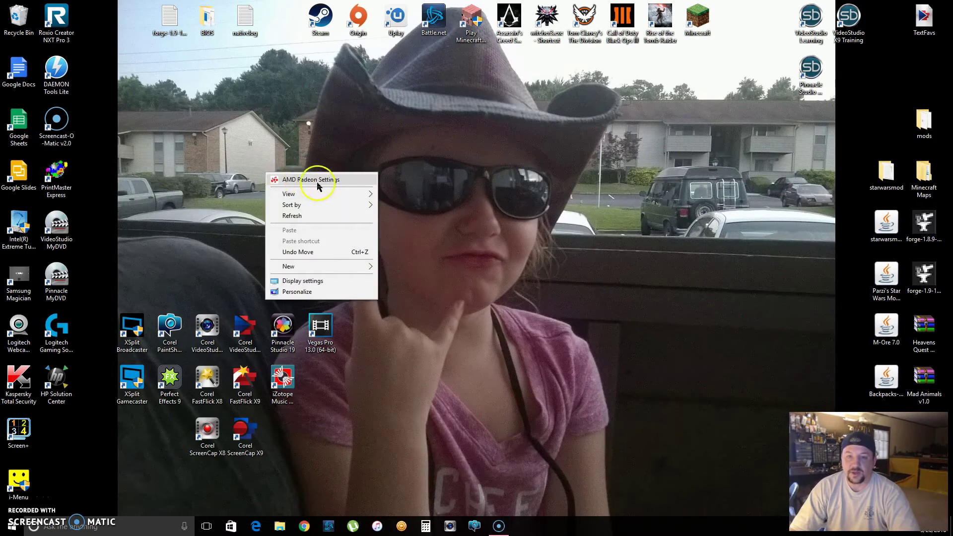
pyautogui.click(207, 169)
pyautogui.rightClick(206, 168)
pyautogui.rightClick(492, 152)
pyautogui.rightClick(370, 157)
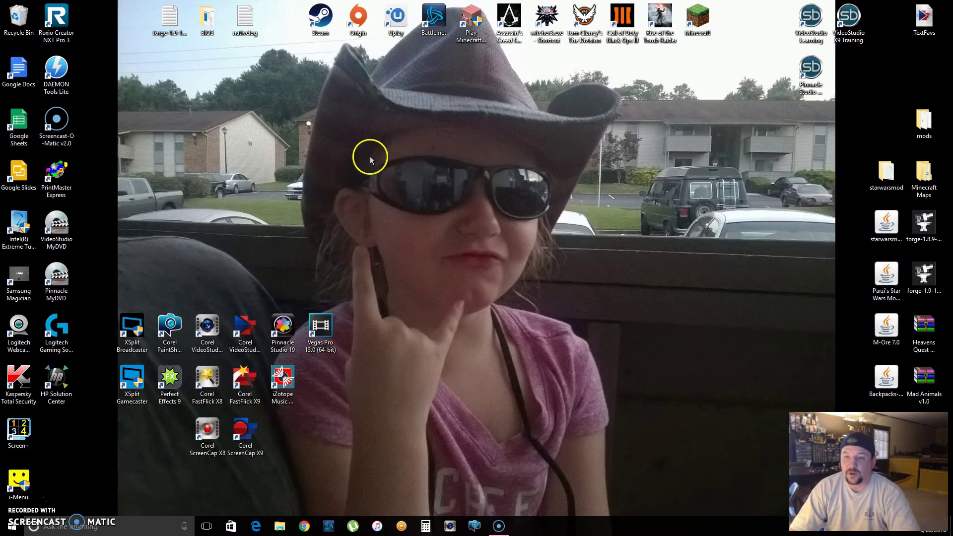
pyautogui.moveTo(447, 180)
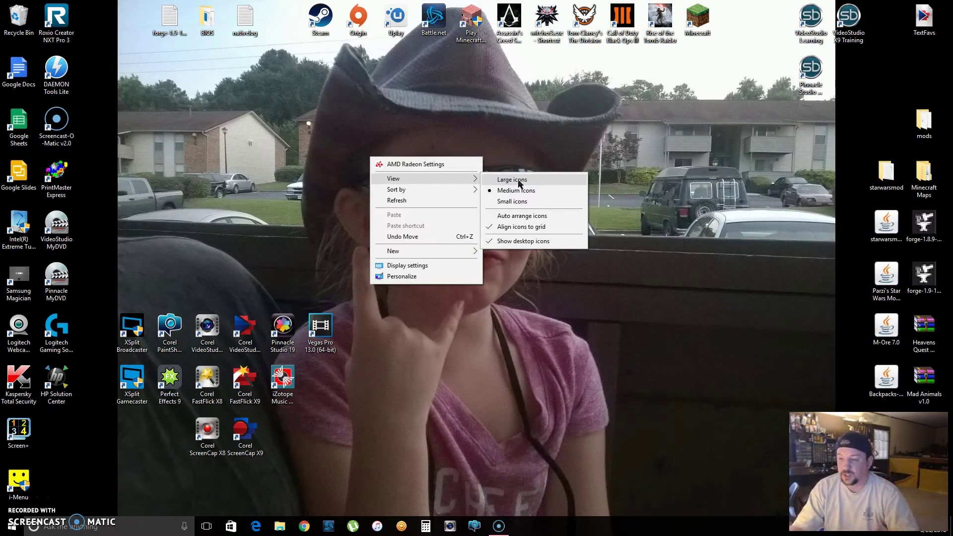
pyautogui.click(500, 149)
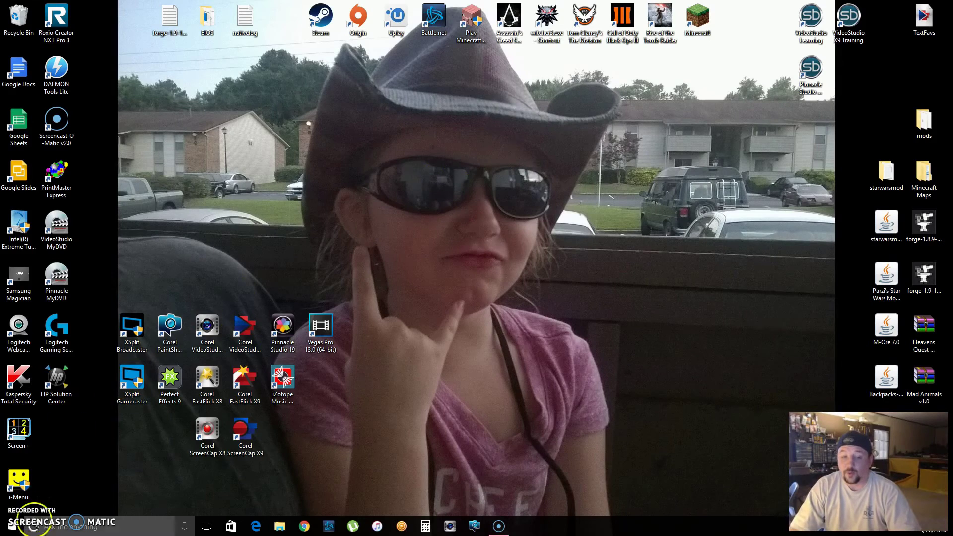
# - Reopen Mouse Properties via Control Panel > Hardware and Sound and show its Pointers tab
pyautogui.rightClick(15, 527)
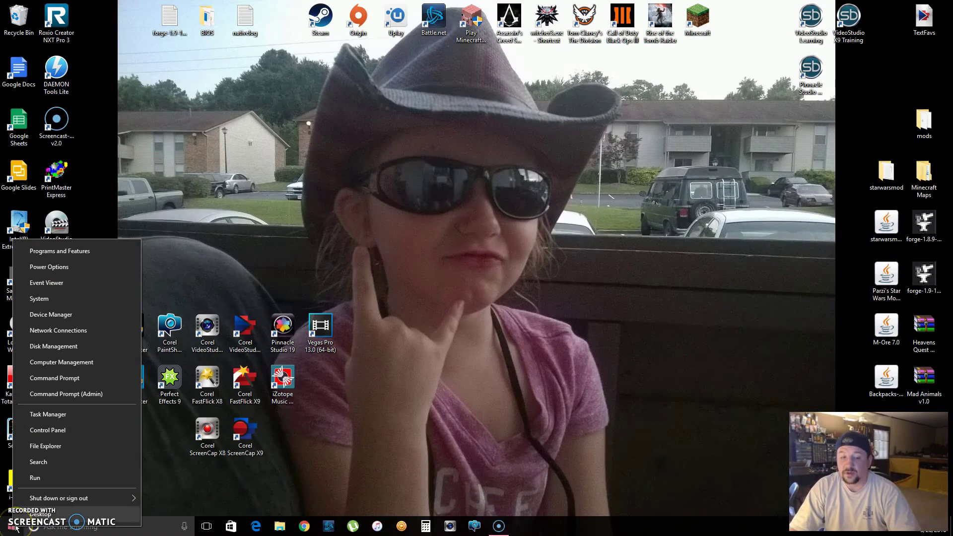
pyautogui.click(70, 431)
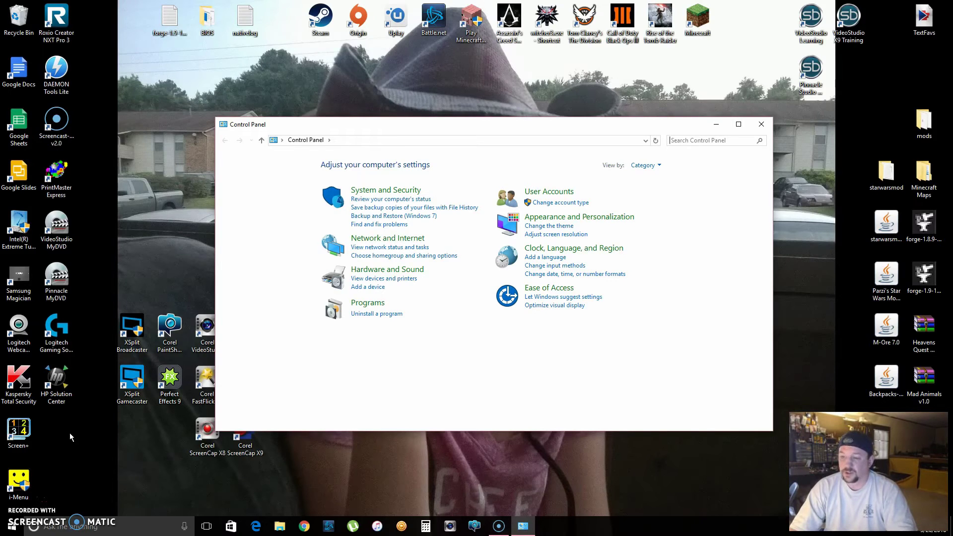
pyautogui.click(378, 271)
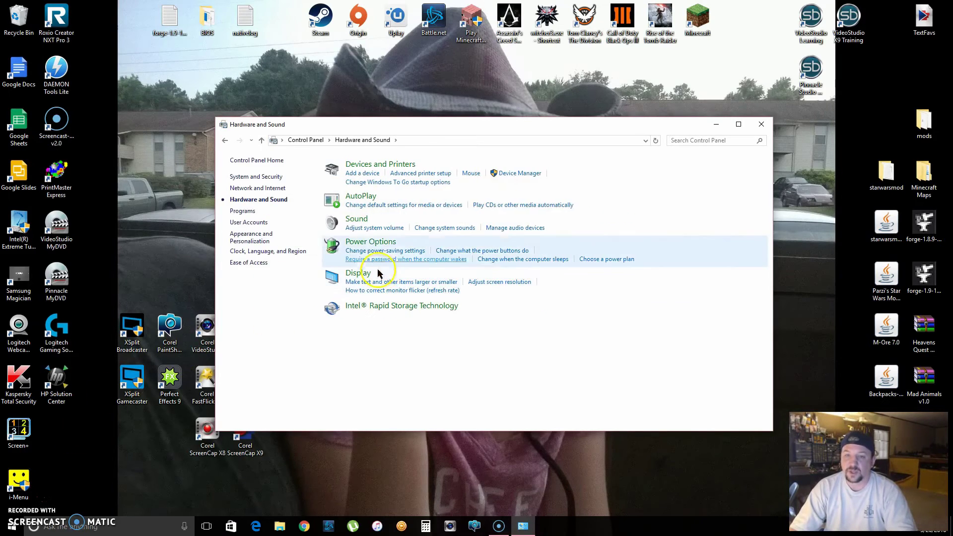
pyautogui.click(471, 173)
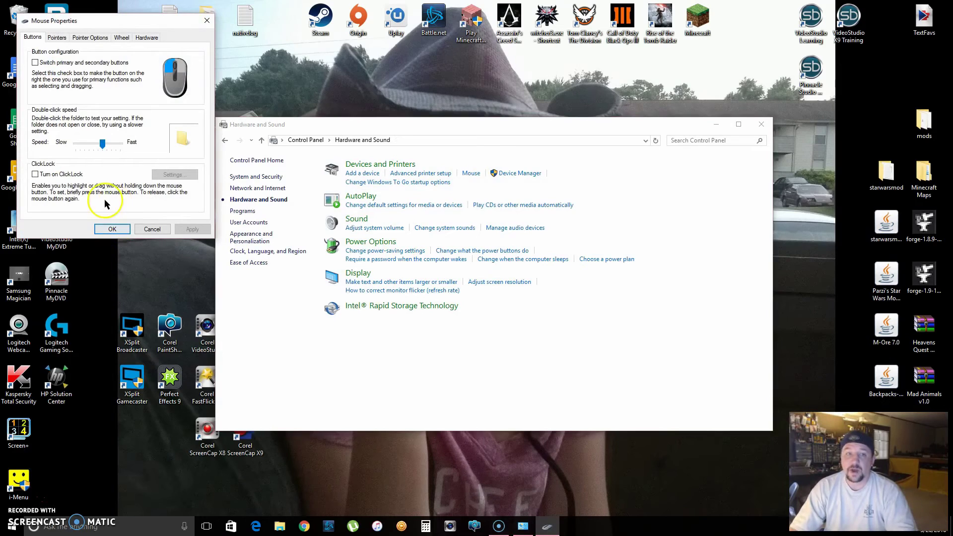
pyautogui.moveTo(102, 21); pyautogui.dragTo(415, 57)
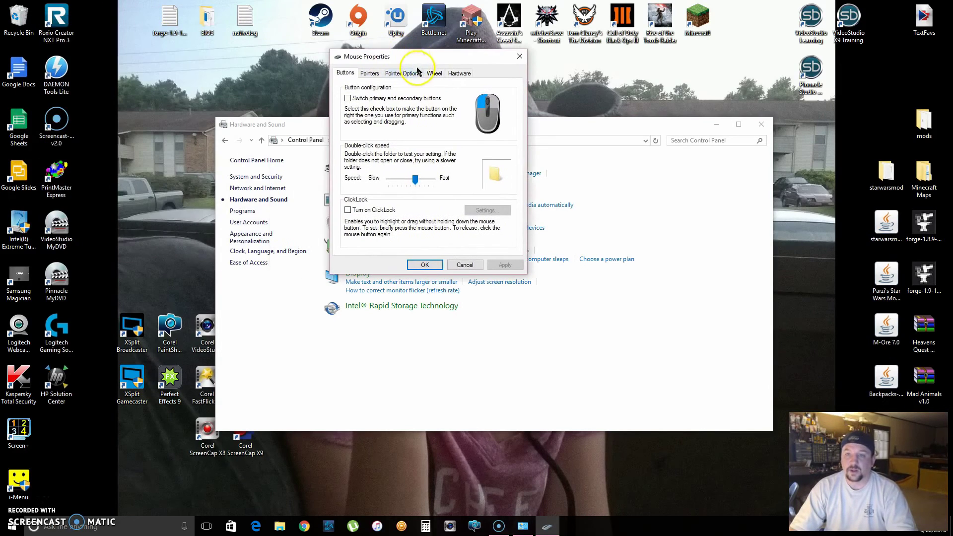
pyautogui.click(369, 73)
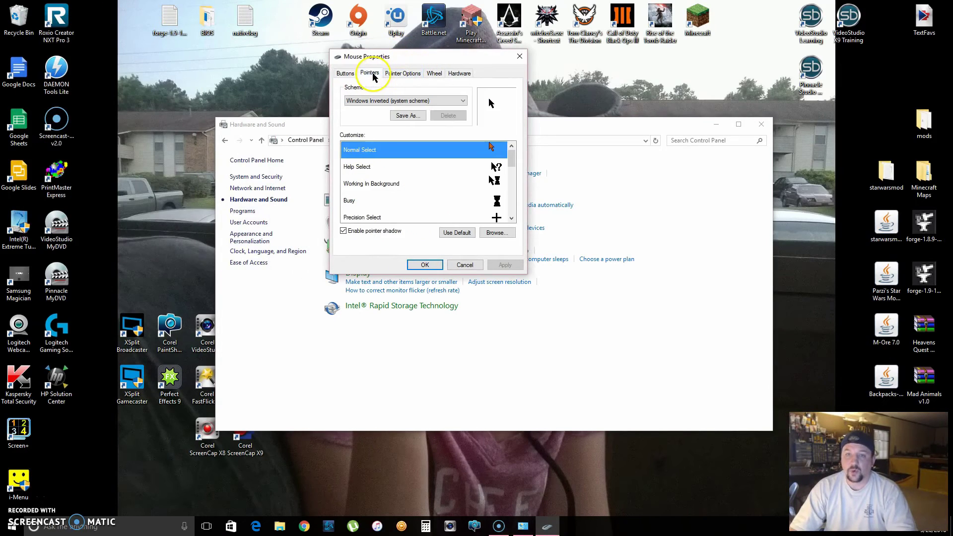
# - Choose the Windows Inverted (system scheme) pointer scheme and confirm with OK
pyautogui.click(460, 102)
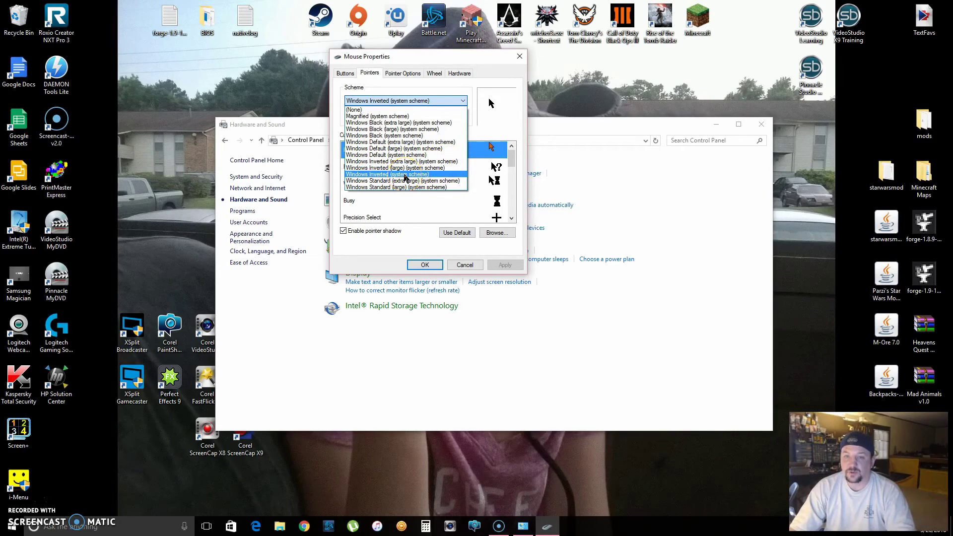
pyautogui.click(406, 175)
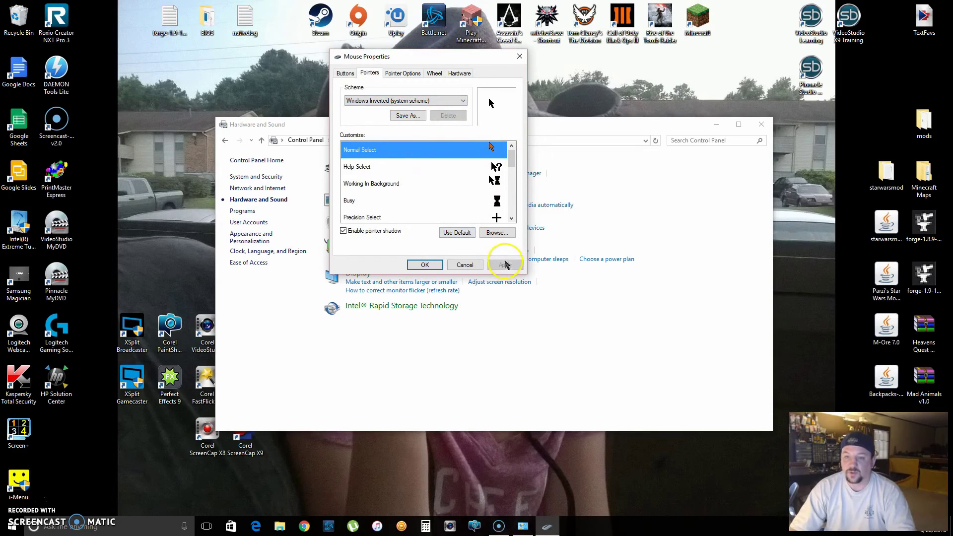
pyautogui.click(425, 263)
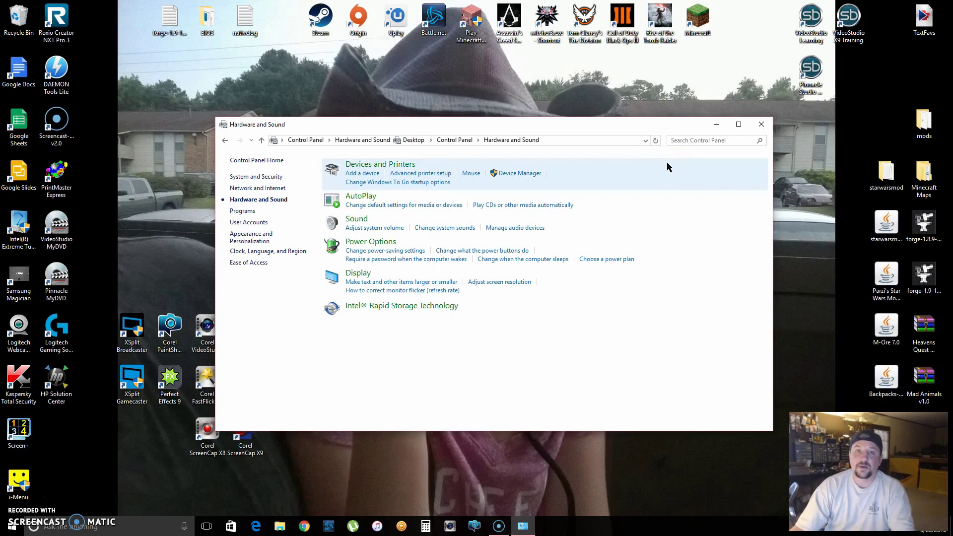
pyautogui.click(688, 159)
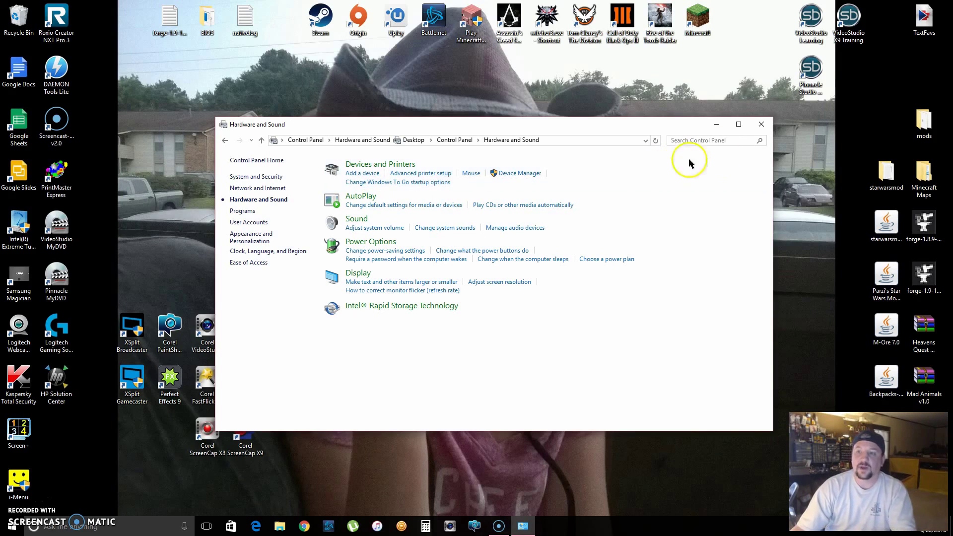